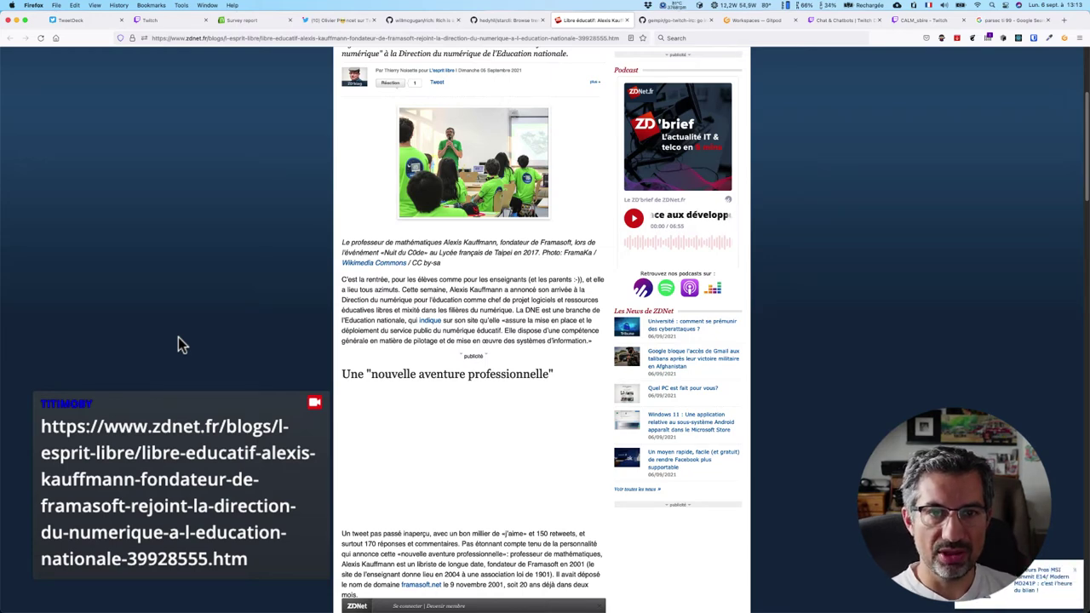
- Read the ZDNet article down to the section on the États Généraux du Numérique proposal
{"action": "scroll", "coordinate": [178, 337], "scroll_direction": "down", "scroll_amount": 3}
{"action": "scroll", "coordinate": [178, 337], "scroll_direction": "down", "scroll_amount": 3}
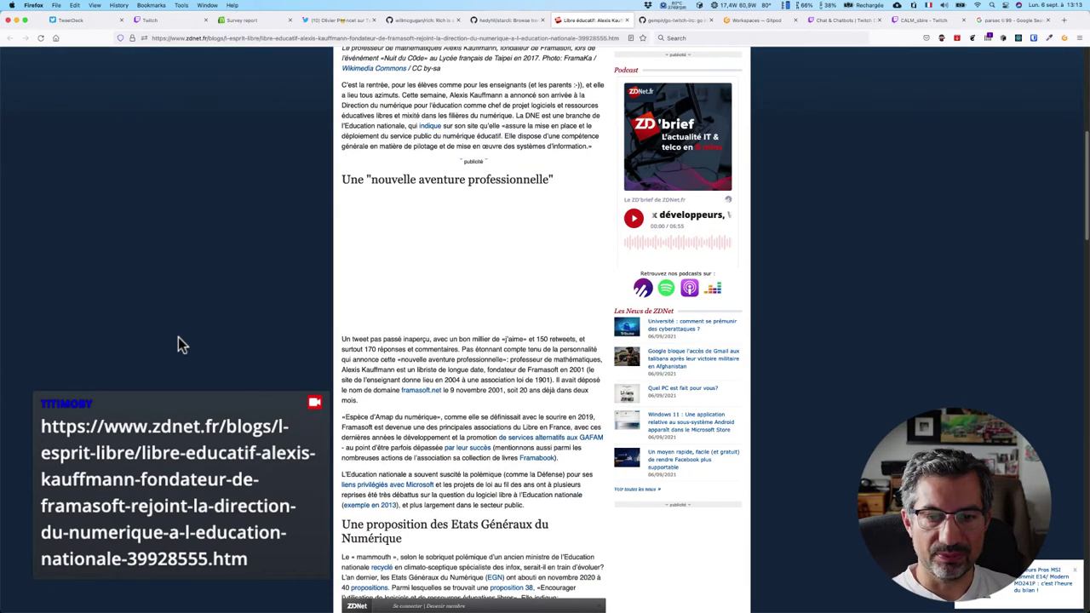
{"action": "scroll", "coordinate": [178, 338], "scroll_direction": "down", "scroll_amount": 1}
{"action": "scroll", "coordinate": [178, 338], "scroll_direction": "down", "scroll_amount": 5}
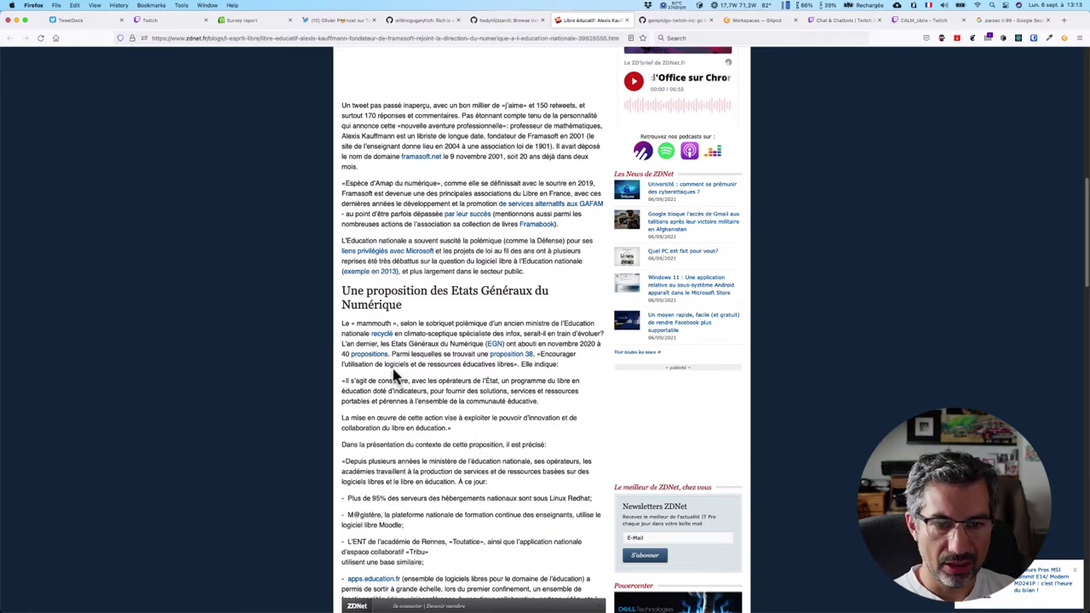
{"action": "scroll", "coordinate": [395, 375], "scroll_direction": "down", "scroll_amount": 3}
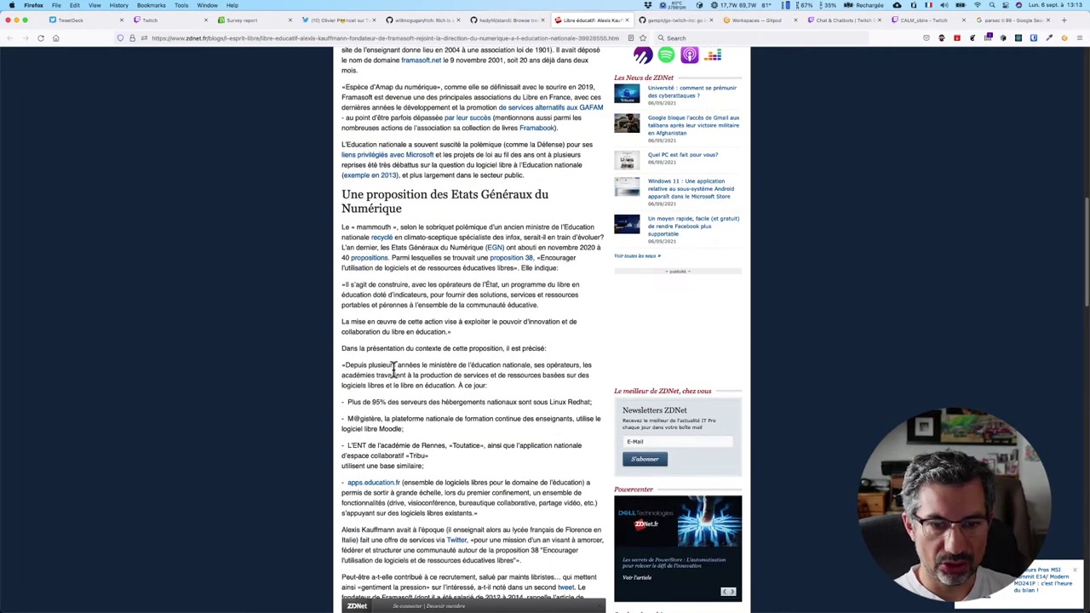
{"action": "key", "text": "super+Tab"}
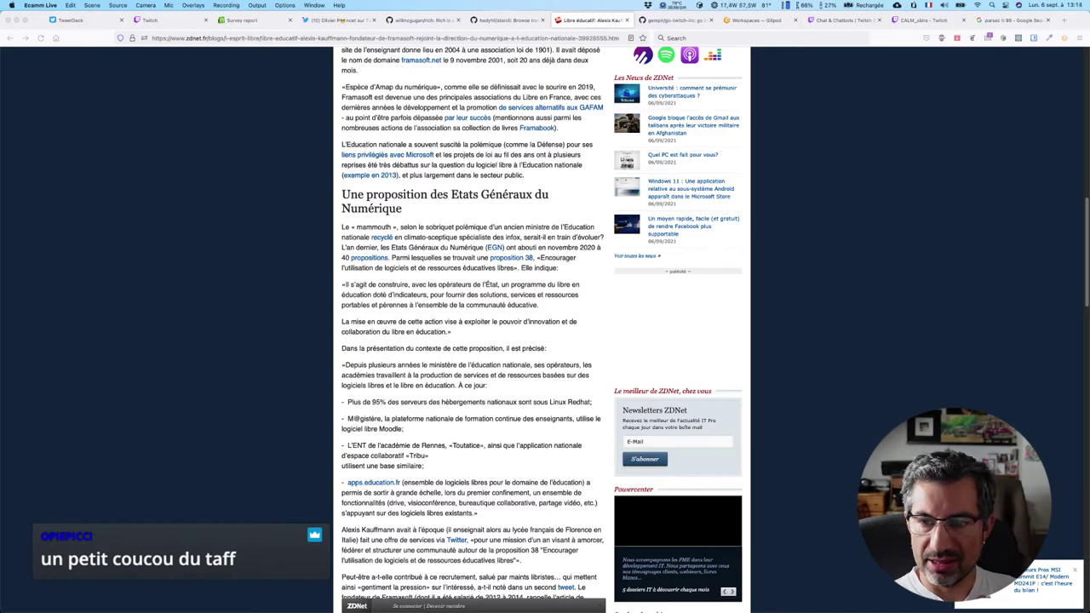
{"action": "left_click", "coordinate": [786, 525]}
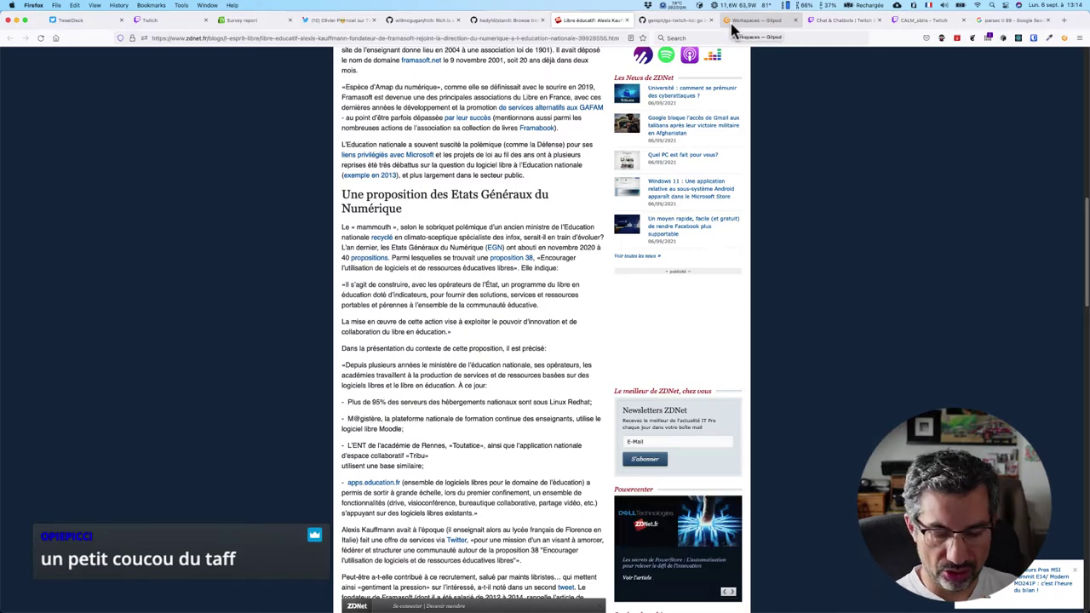
{"action": "key", "text": "super+t"}
{"action": "type", "text": "tigl"}
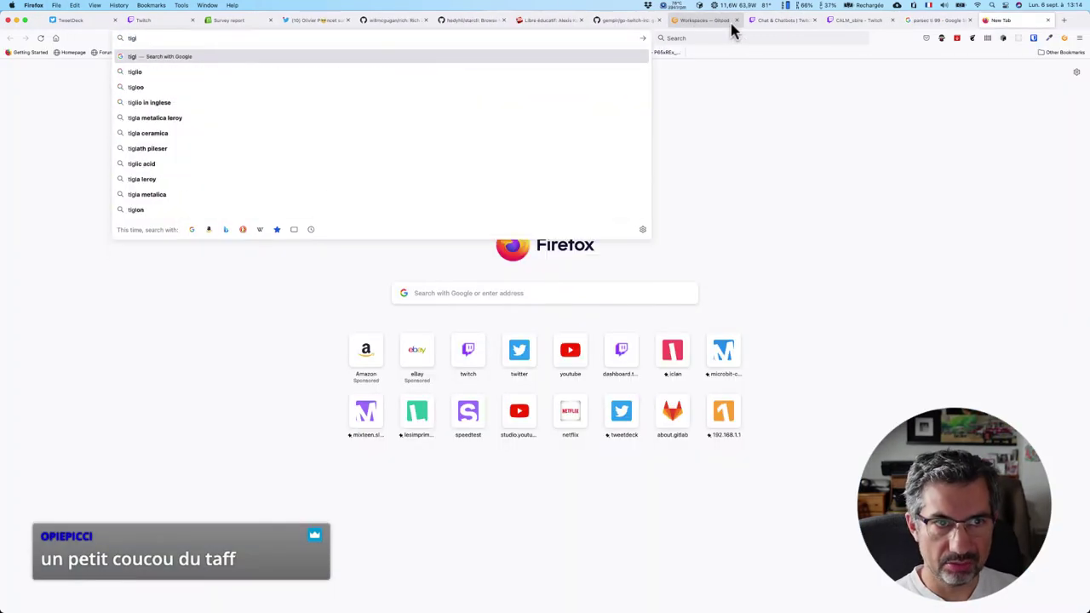
{"action": "key", "text": "BackSpace"}
{"action": "key", "text": "BackSpace"}
{"action": "key", "text": "BackSpace"}
{"action": "key", "text": "BackSpace"}
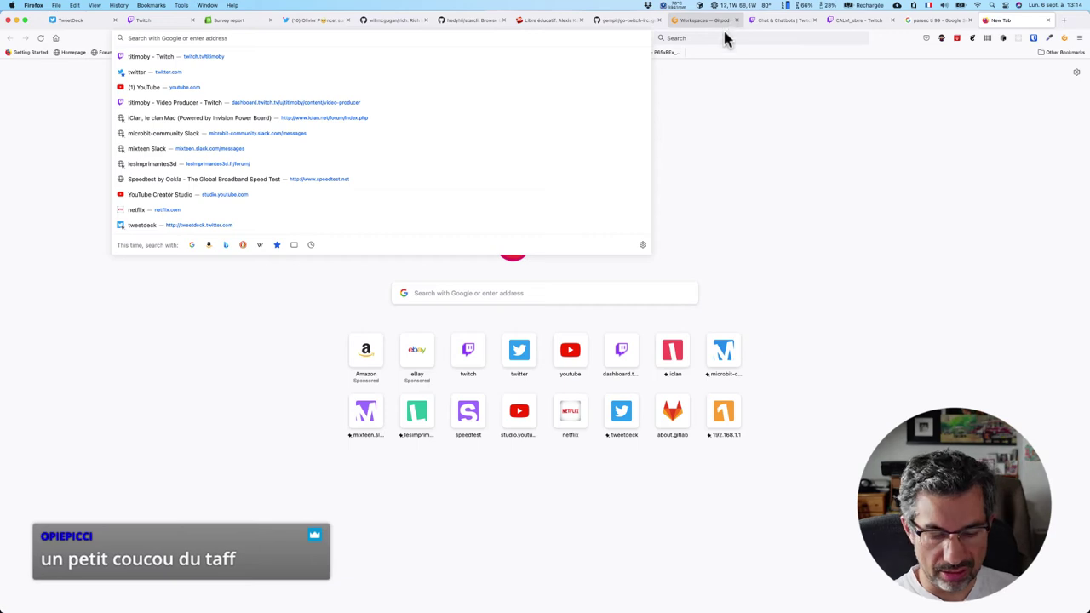
{"action": "key", "text": "Escape"}
{"action": "key", "text": "super+w"}
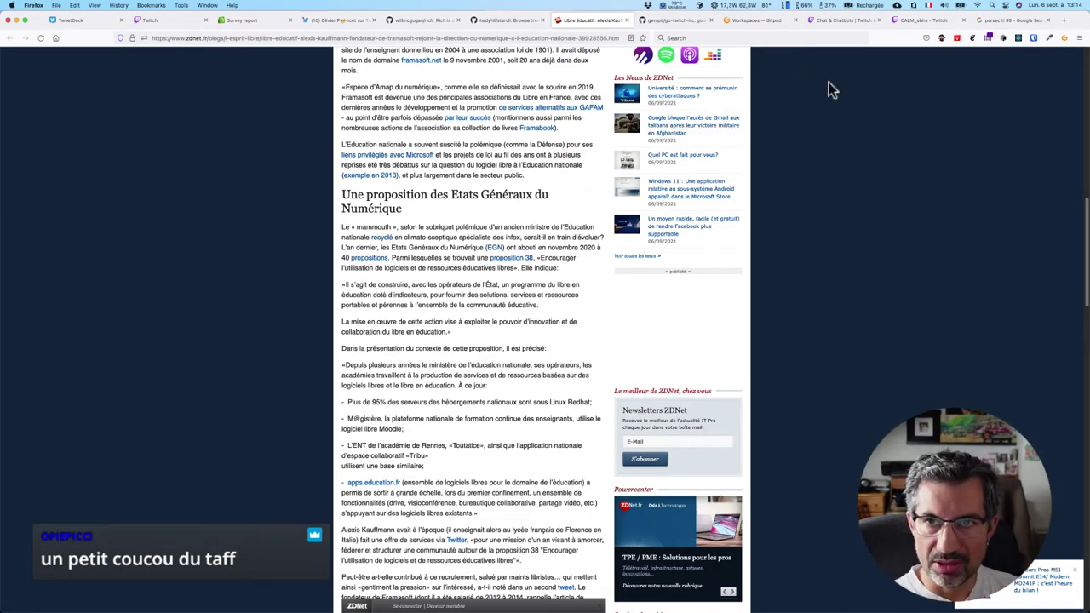
- Load gitlab.com in a new browser tab and open the twitch-peon project
{"action": "key", "text": "super+t"}
{"action": "type", "text": "git"}
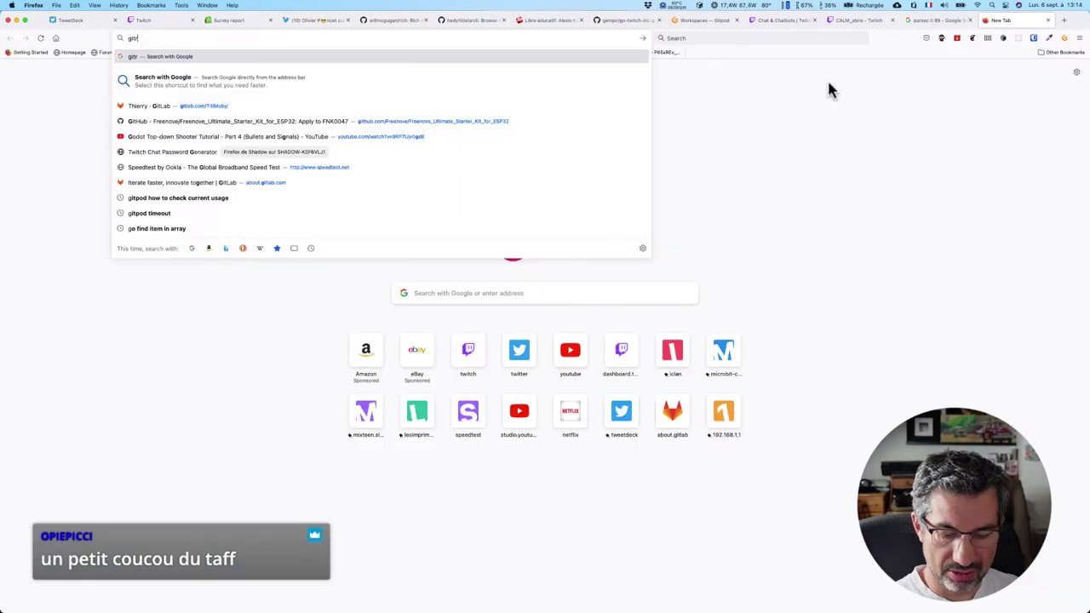
{"action": "type", "text": "lab.com/"}
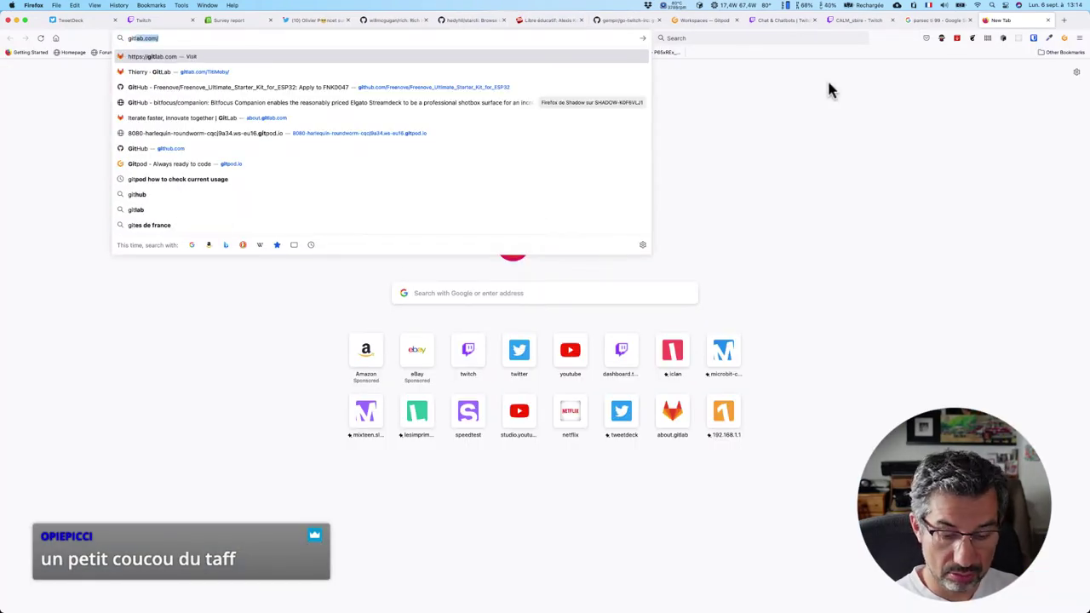
{"action": "key", "text": "Return"}
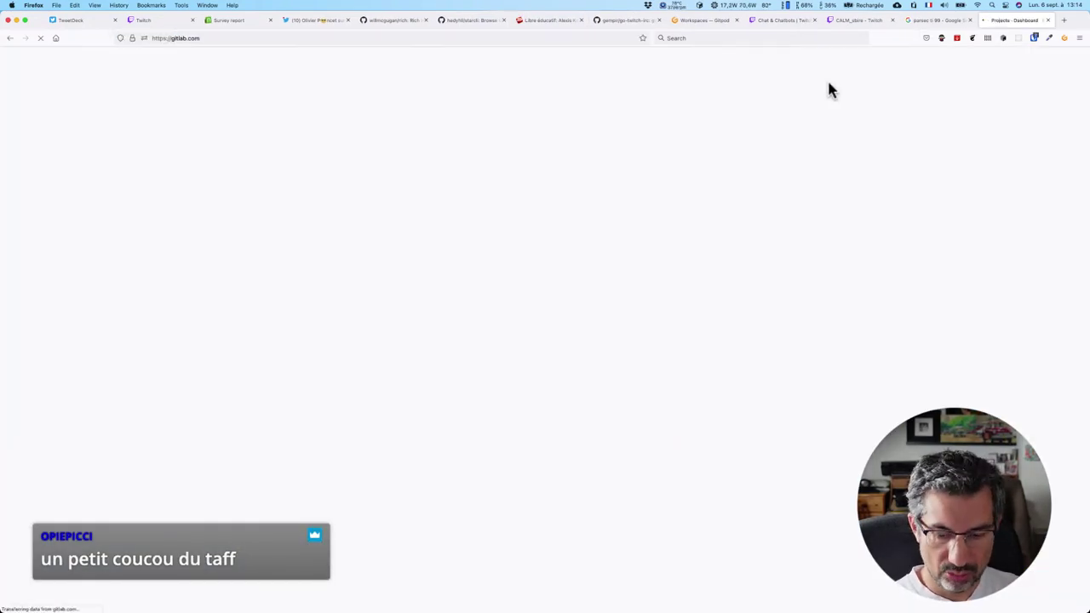
{"action": "key", "text": "super+l"}
{"action": "key", "text": "Escape"}
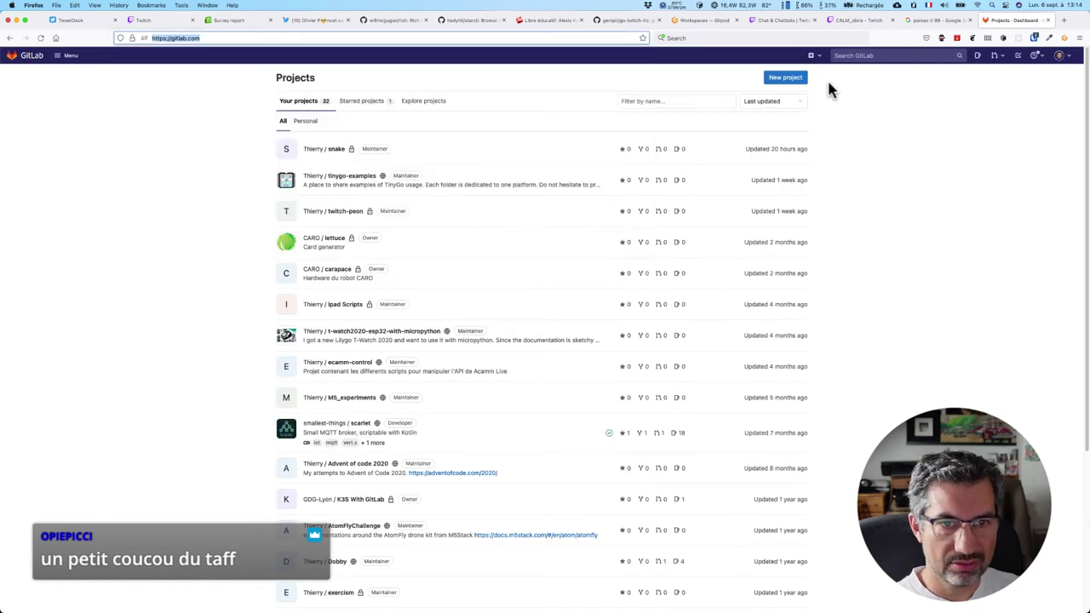
{"action": "left_click", "coordinate": [352, 213]}
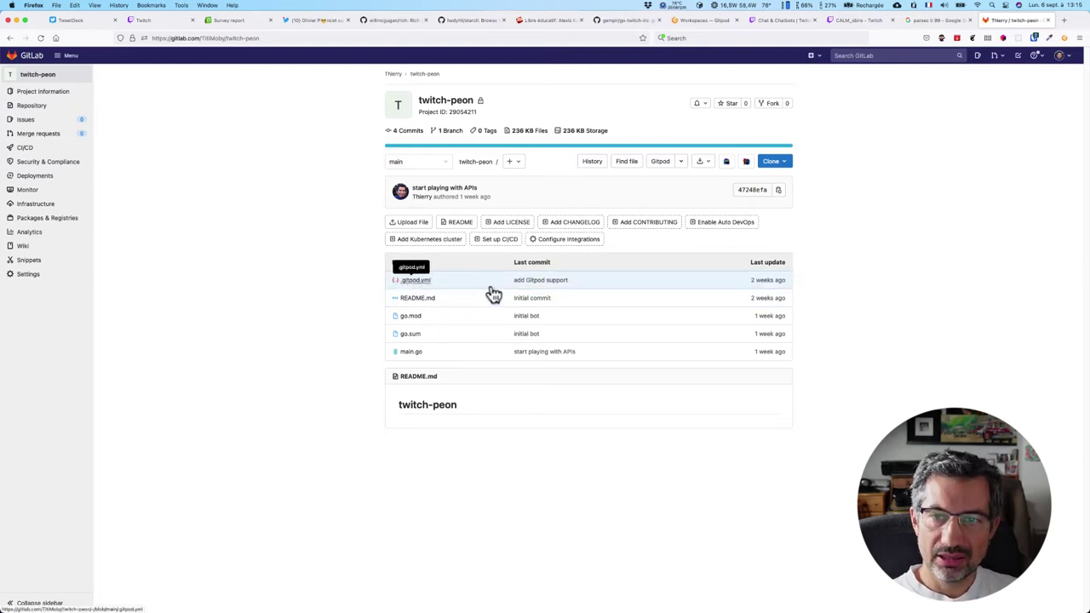
- Choose Gitpod as the twitch-peon project's launch environment and switch to the Gitpod workspaces list
{"action": "left_click", "coordinate": [679, 167]}
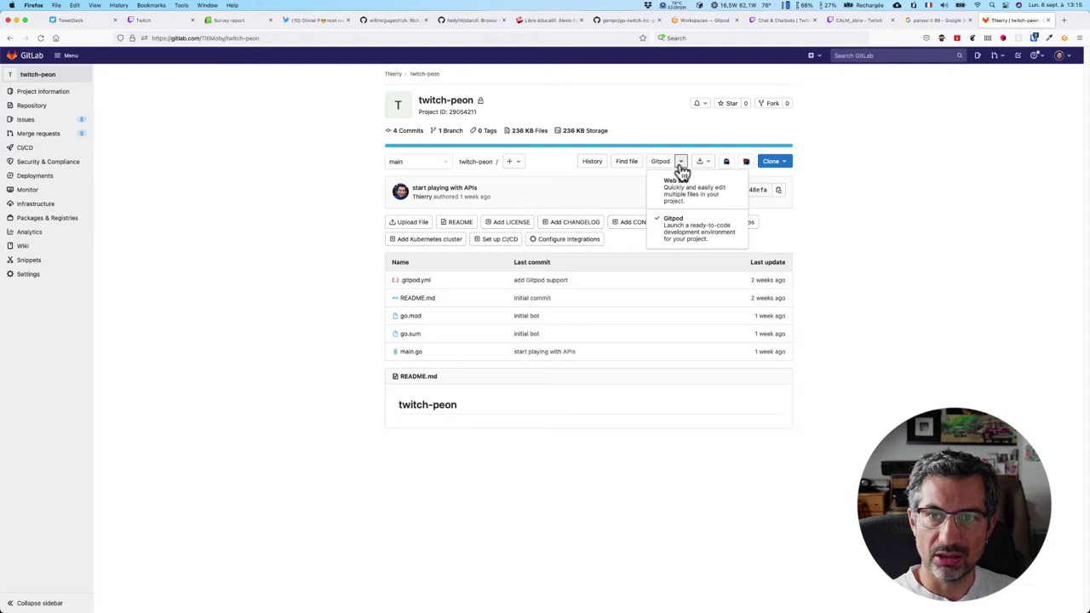
{"action": "left_click", "coordinate": [690, 228]}
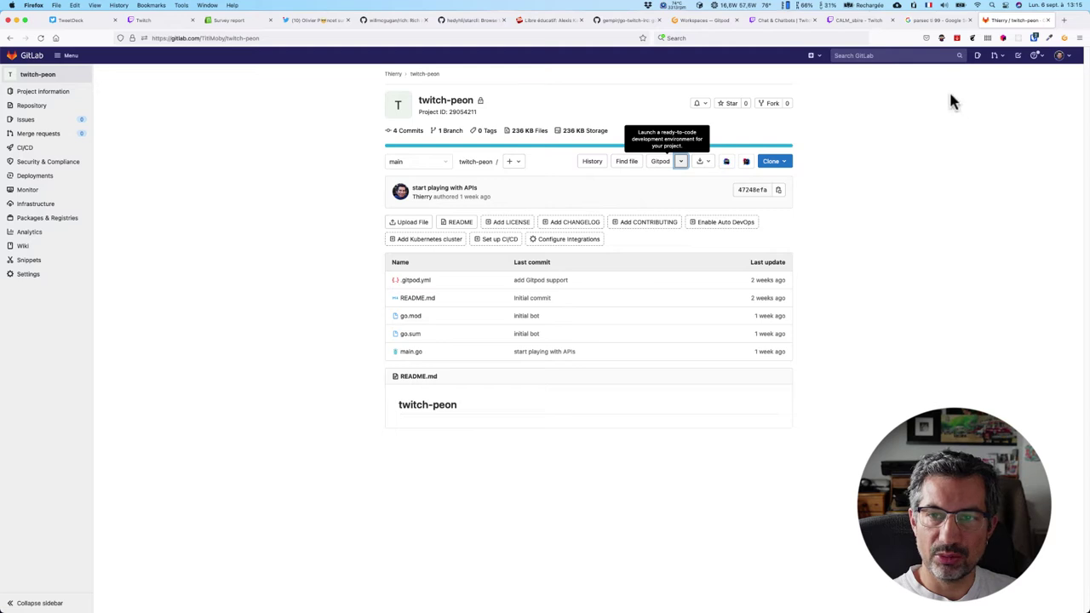
{"action": "left_click", "coordinate": [703, 25]}
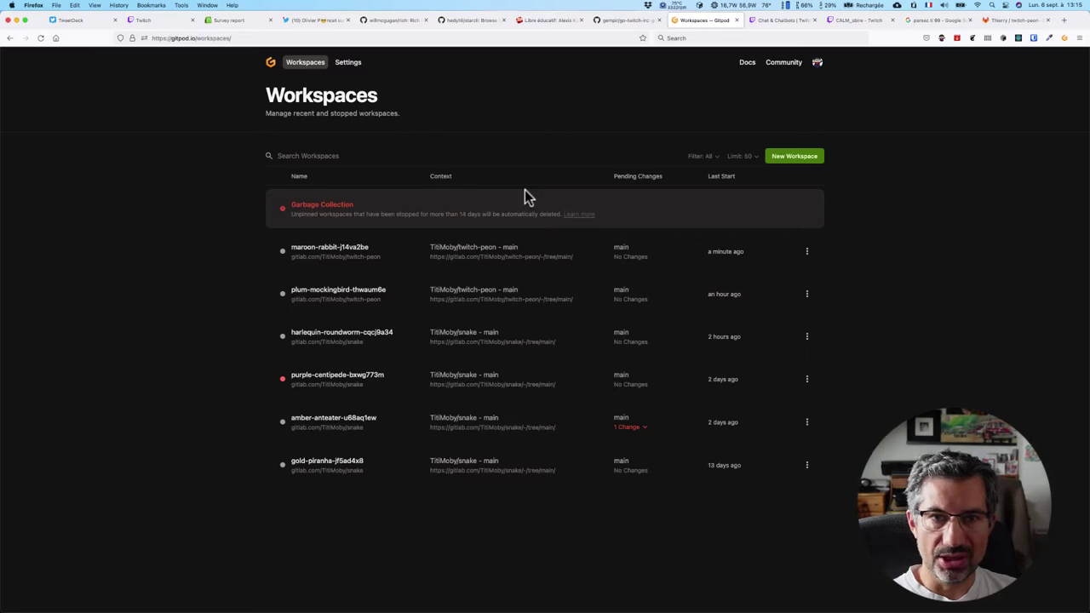
{"action": "left_click", "coordinate": [191, 41]}
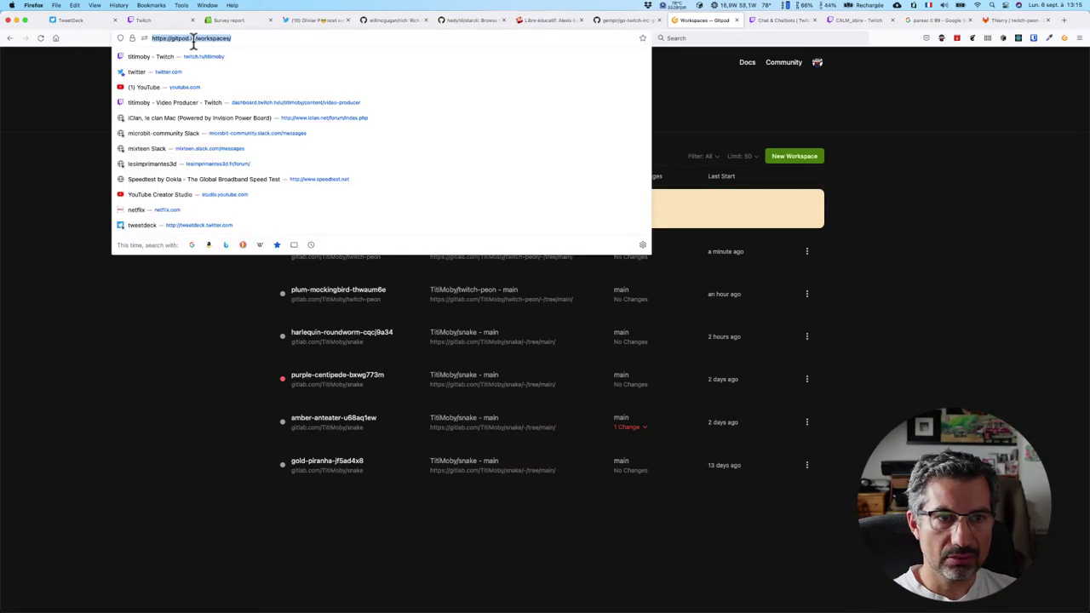
{"action": "left_click_drag", "start_coordinate": [197, 38], "coordinate": [146, 41]}
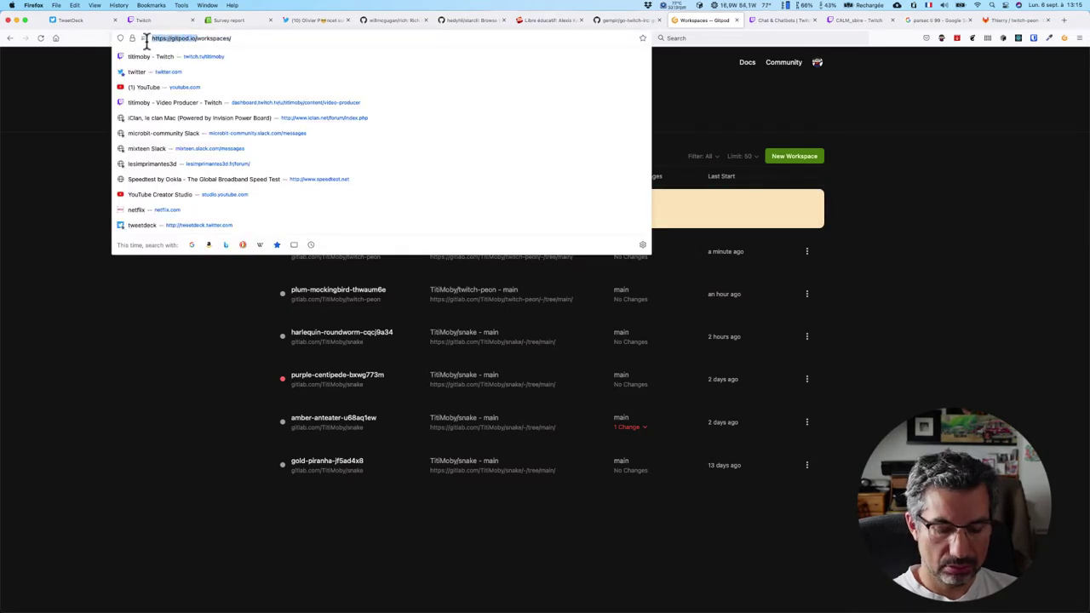
{"action": "key", "text": "super+Tab"}
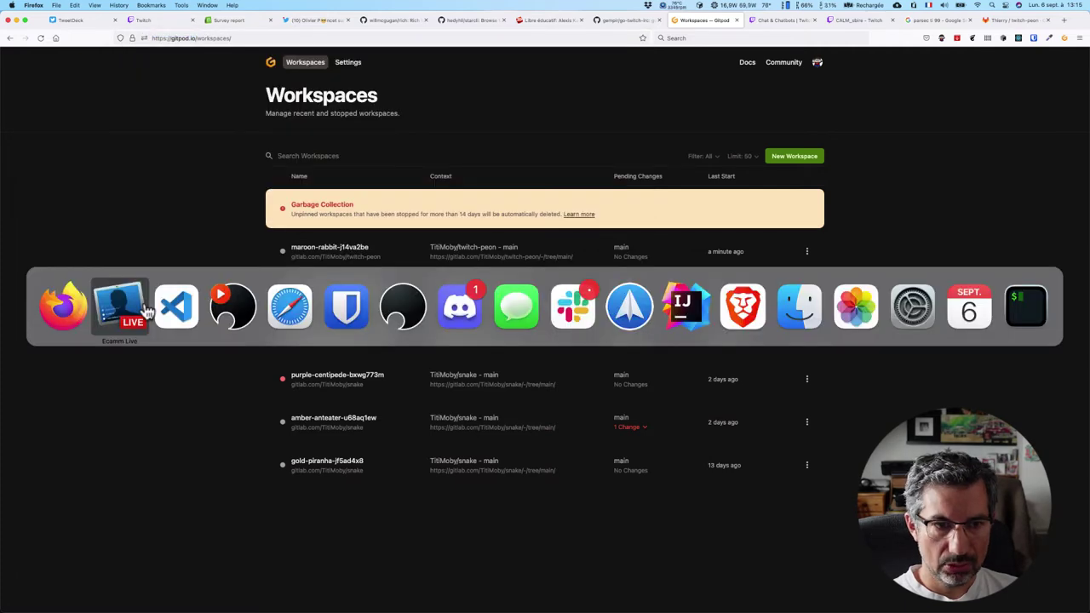
{"action": "left_click", "coordinate": [145, 311]}
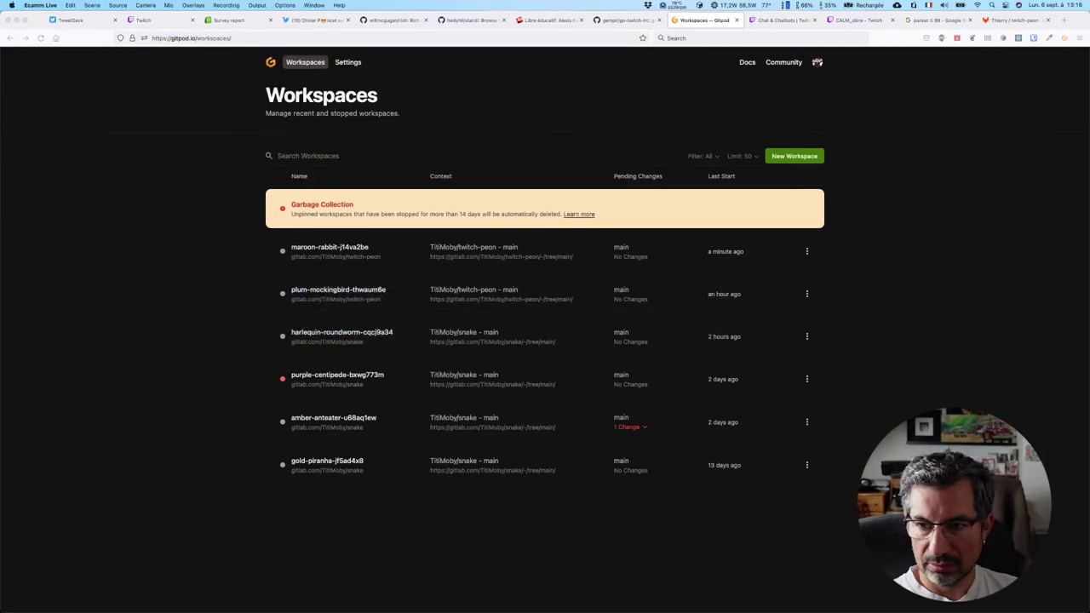
{"action": "key", "text": "super+v"}
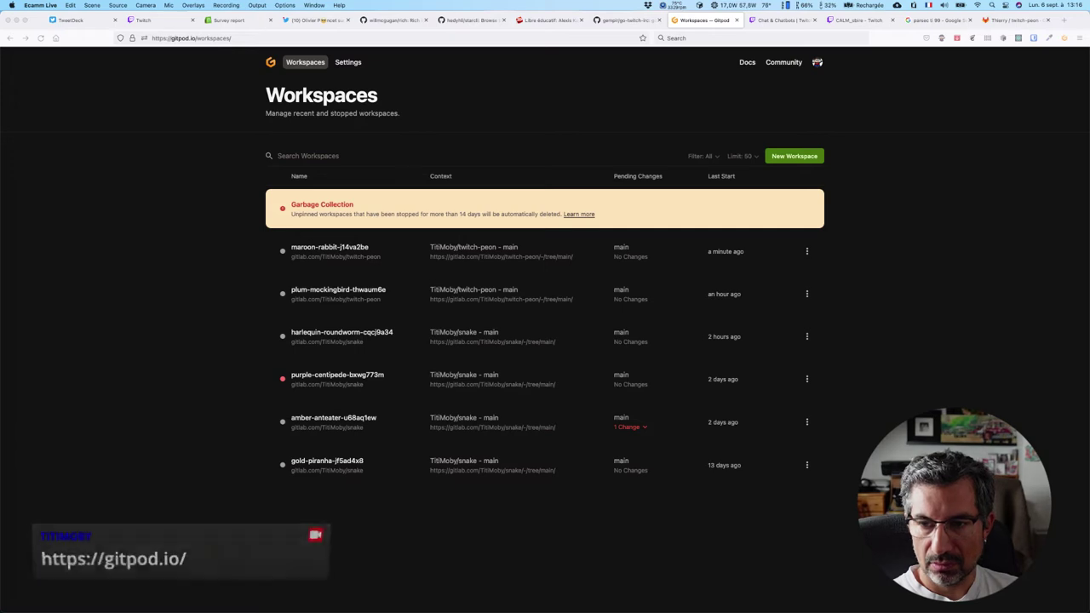
{"action": "left_click", "coordinate": [690, 548]}
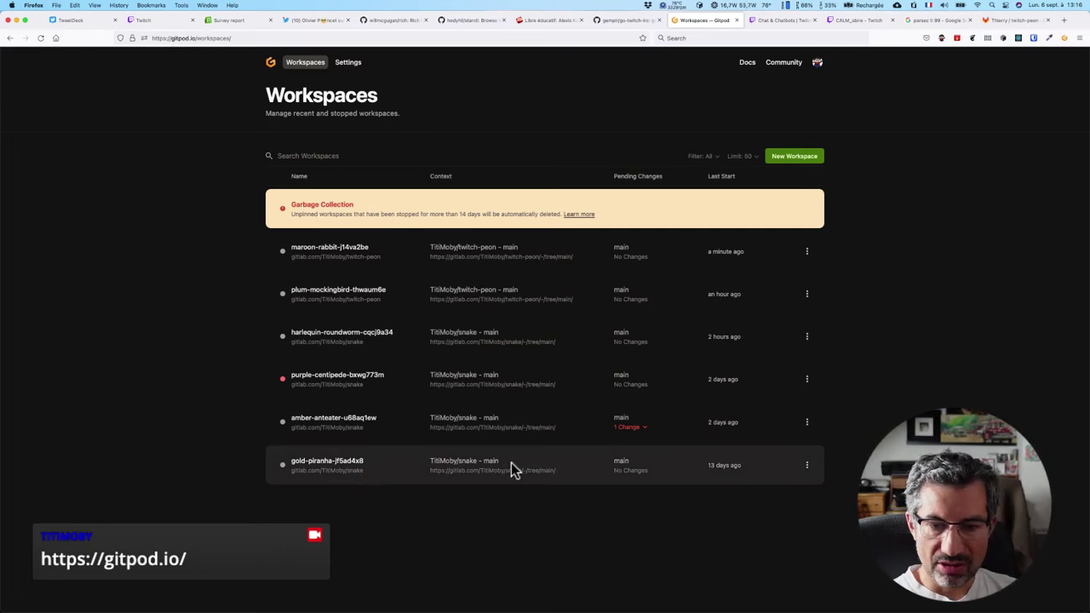
- Delete the gold-piranha-jf5ad4x8 workspace of the snake project
{"action": "left_click", "coordinate": [807, 466]}
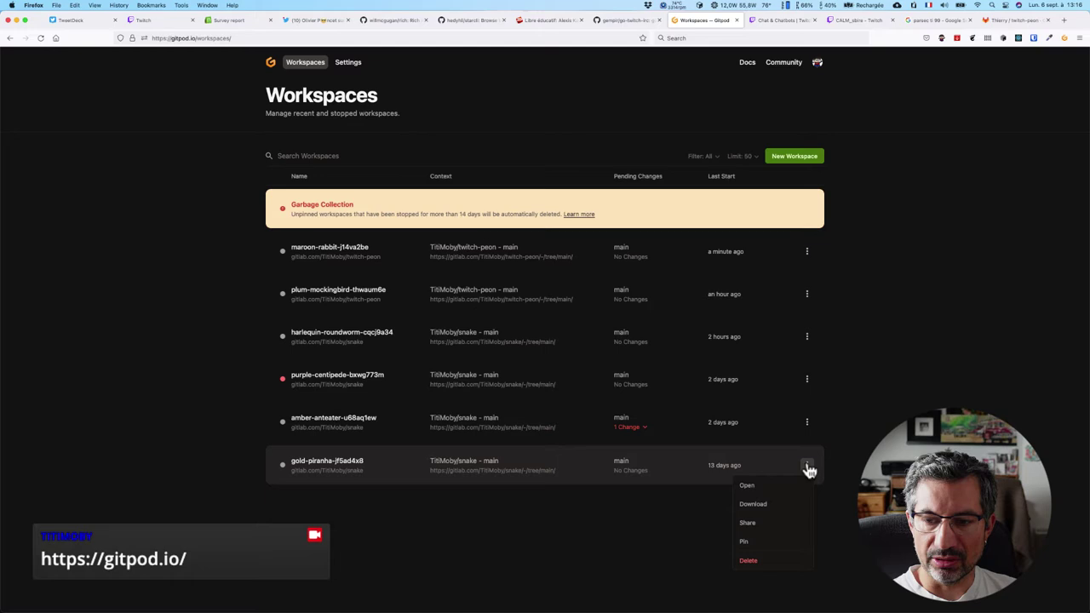
{"action": "left_click", "coordinate": [774, 562]}
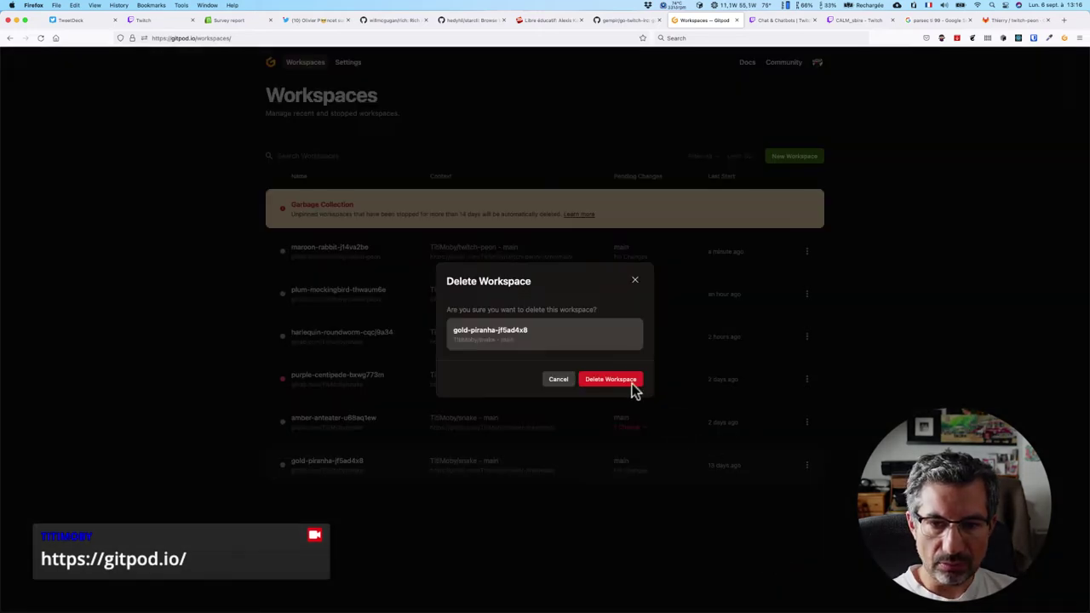
{"action": "left_click", "coordinate": [632, 383]}
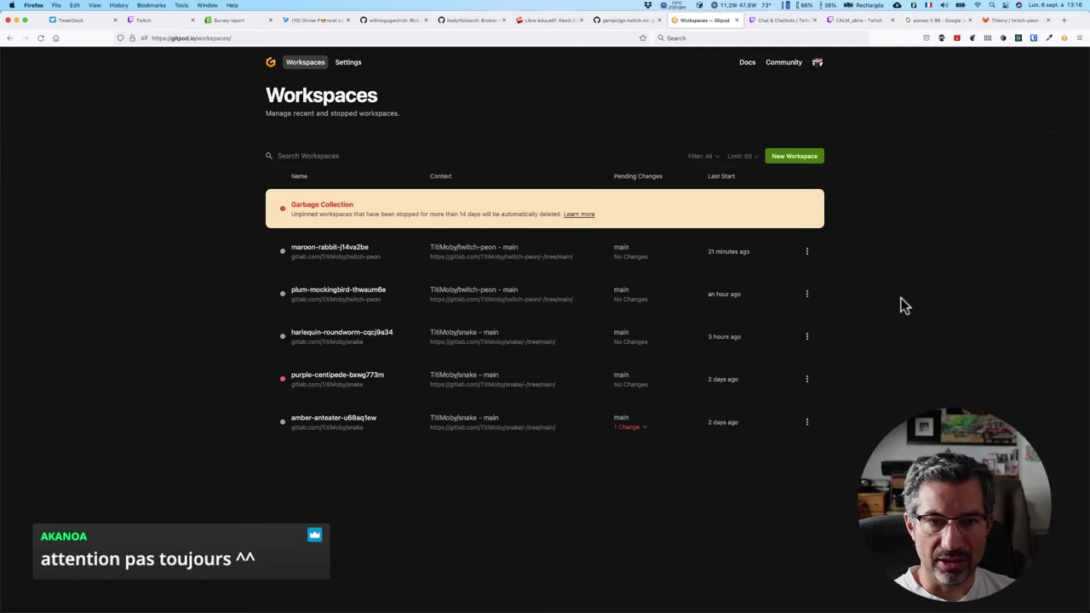
{"action": "left_click", "coordinate": [805, 253]}
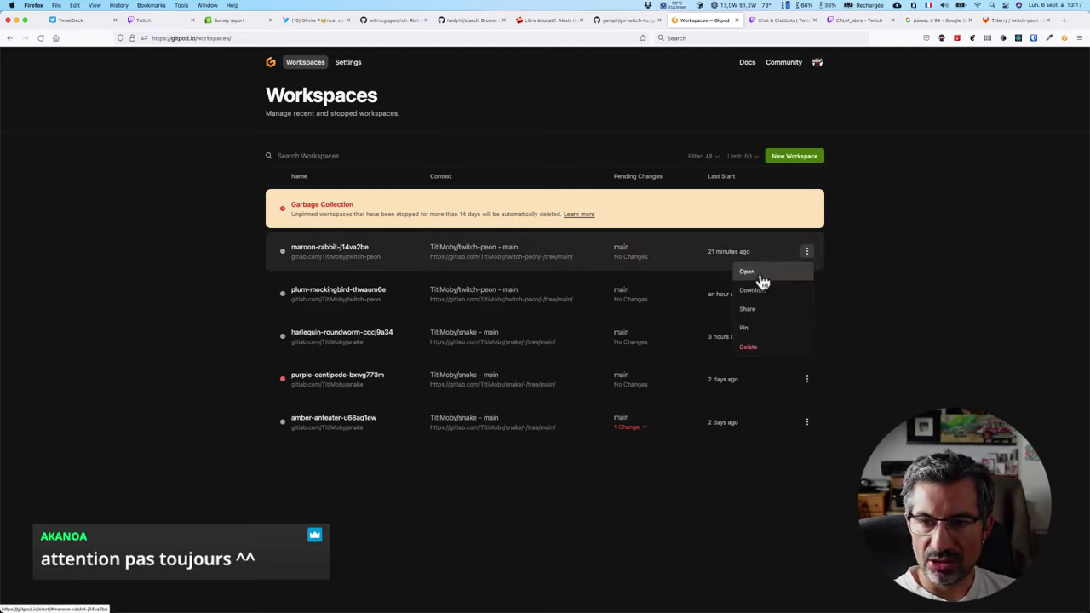
{"action": "left_click", "coordinate": [764, 277]}
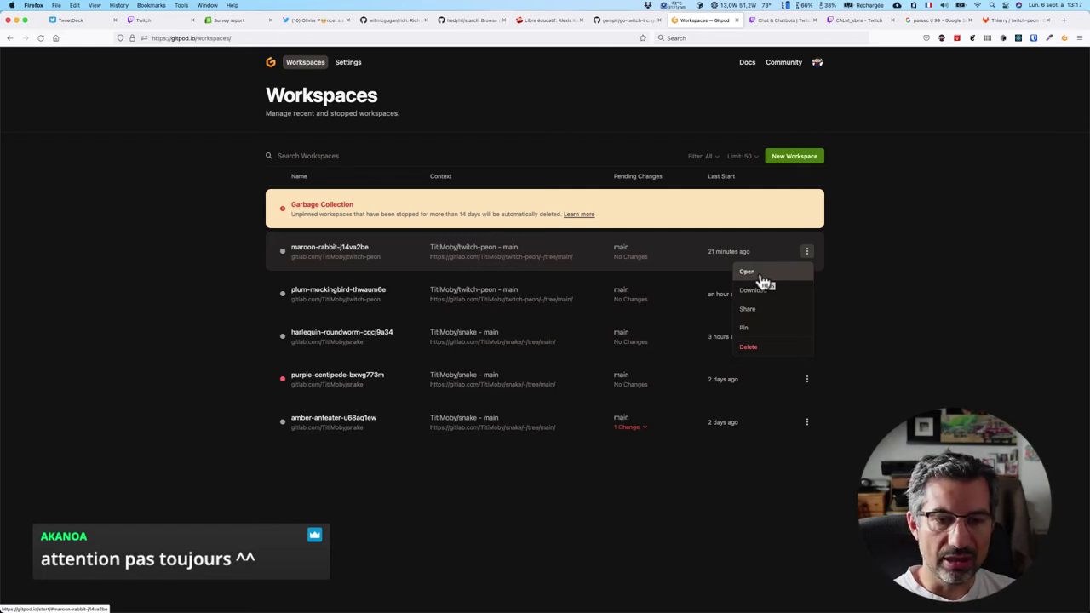
{"action": "left_click", "coordinate": [920, 292]}
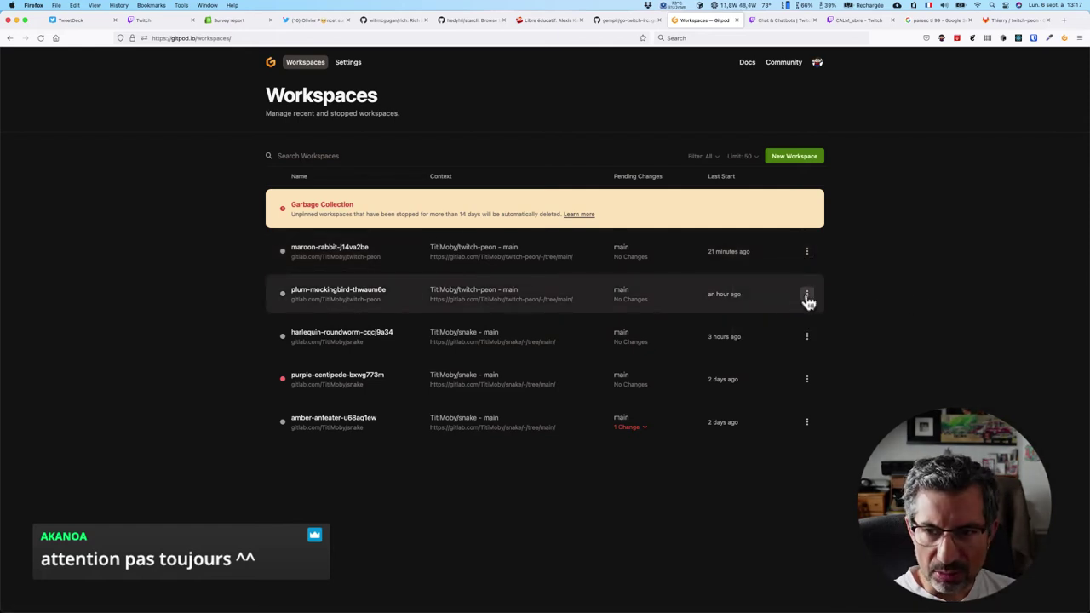
- Open the existing twitch-peon workspace plum-mockingbird-thwaum6e
{"action": "left_click", "coordinate": [808, 297]}
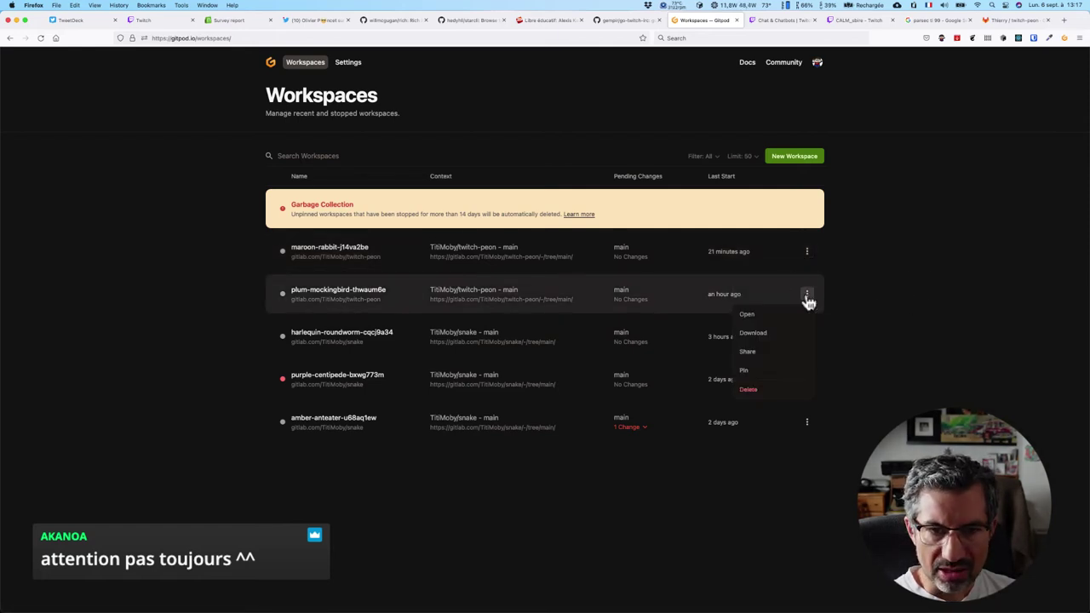
{"action": "left_click", "coordinate": [757, 316]}
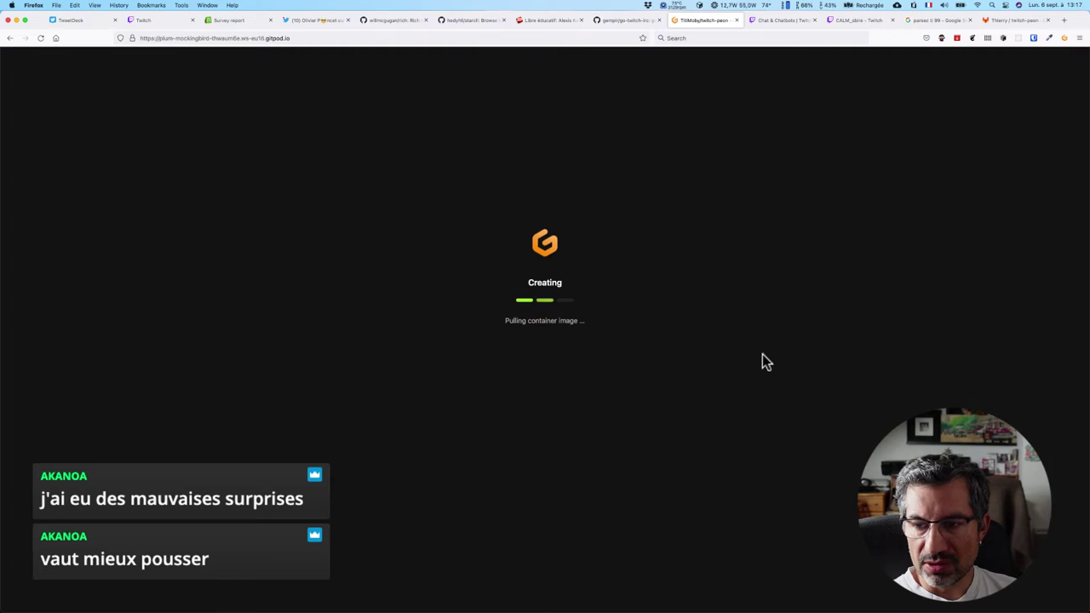
{"action": "key", "text": "super+Tab"}
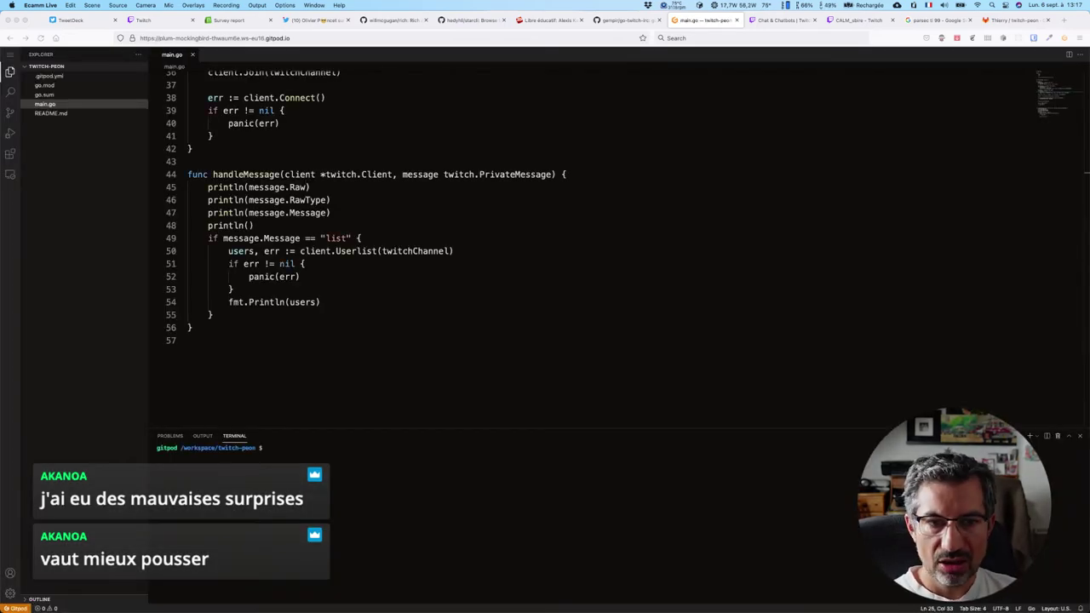
{"action": "left_click", "coordinate": [759, 517]}
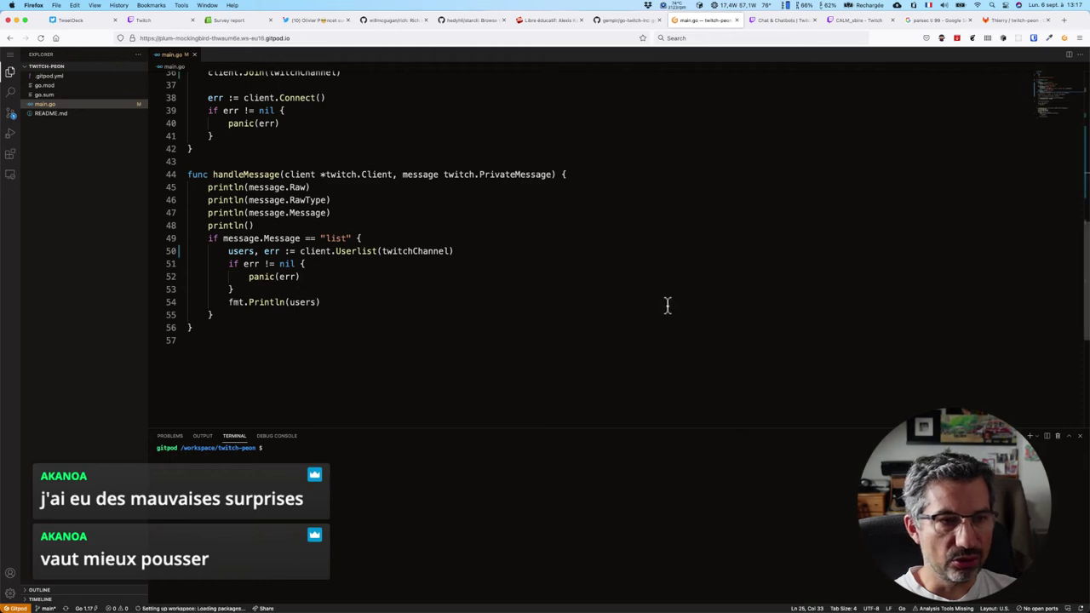
- Check the VS Code extension configuration in .gitpod.yml and go back to main.go
{"action": "left_click", "coordinate": [48, 76]}
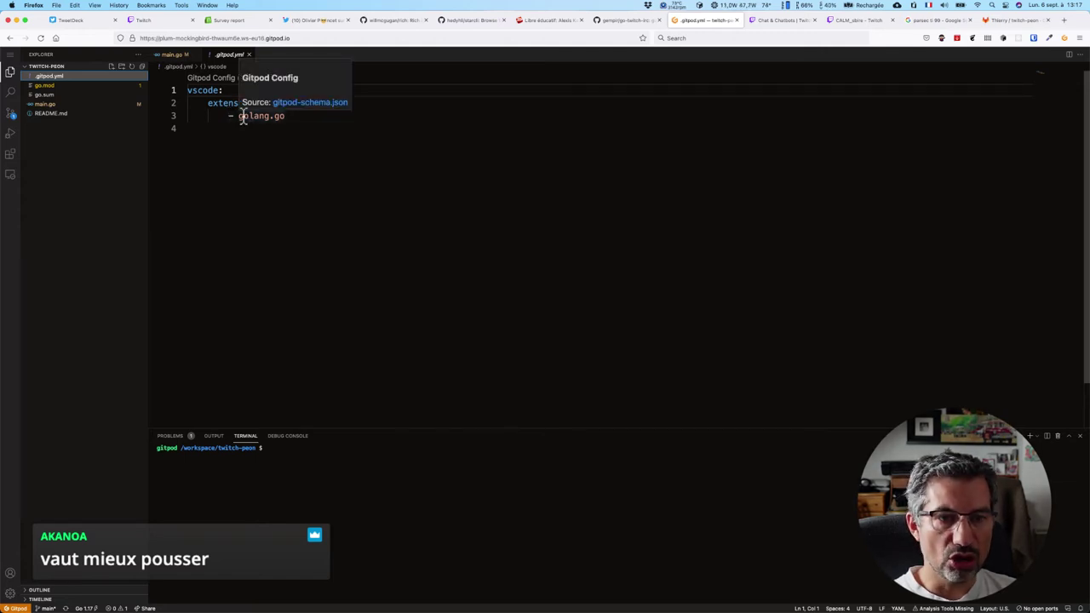
{"action": "left_click", "coordinate": [77, 104]}
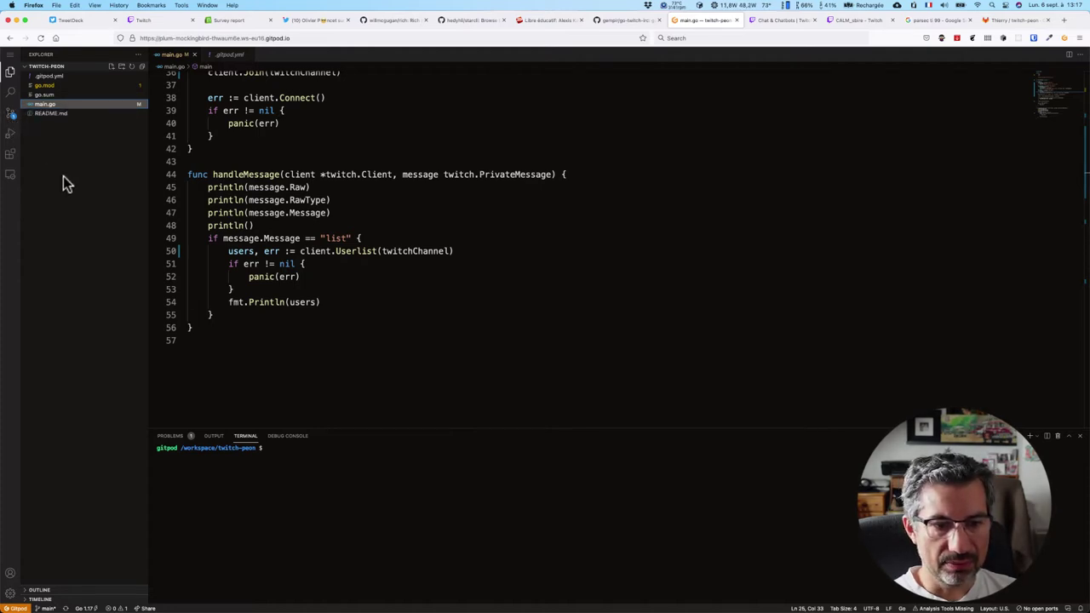
- Enlarge the terminal panel slightly and review the environment variable handling at the start of main() in main.go
{"action": "left_click", "coordinate": [320, 467]}
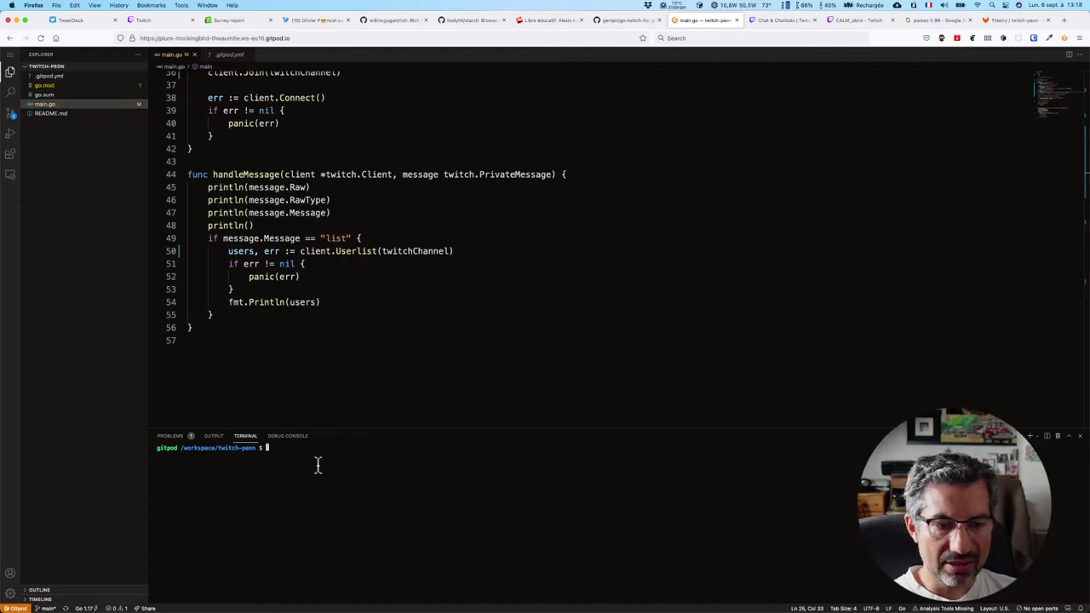
{"action": "left_click_drag", "start_coordinate": [384, 428], "coordinate": [390, 414]}
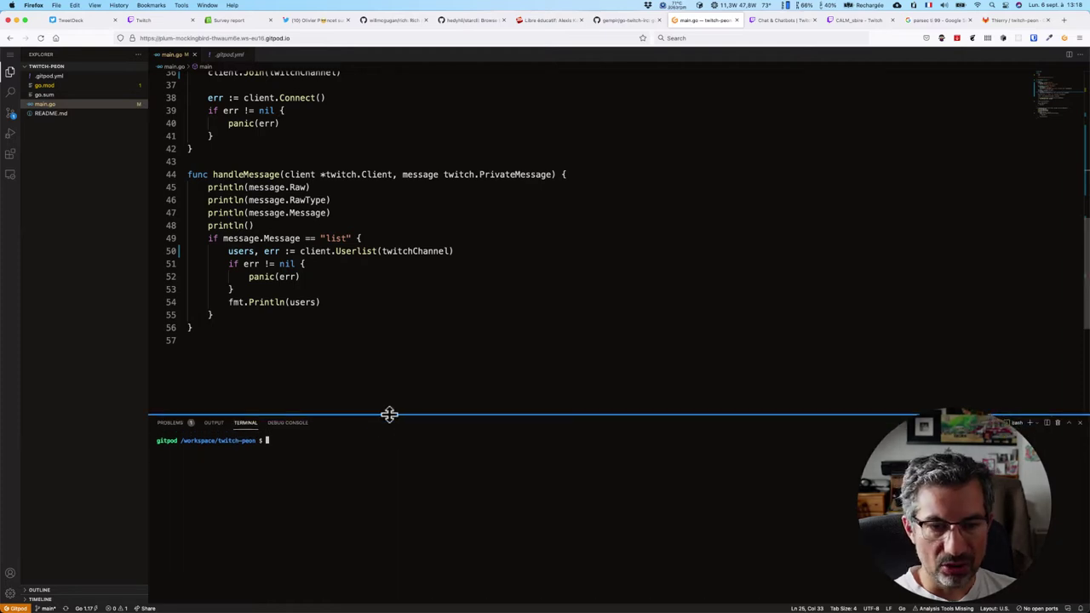
{"action": "scroll", "coordinate": [402, 377], "scroll_direction": "up", "scroll_amount": 2}
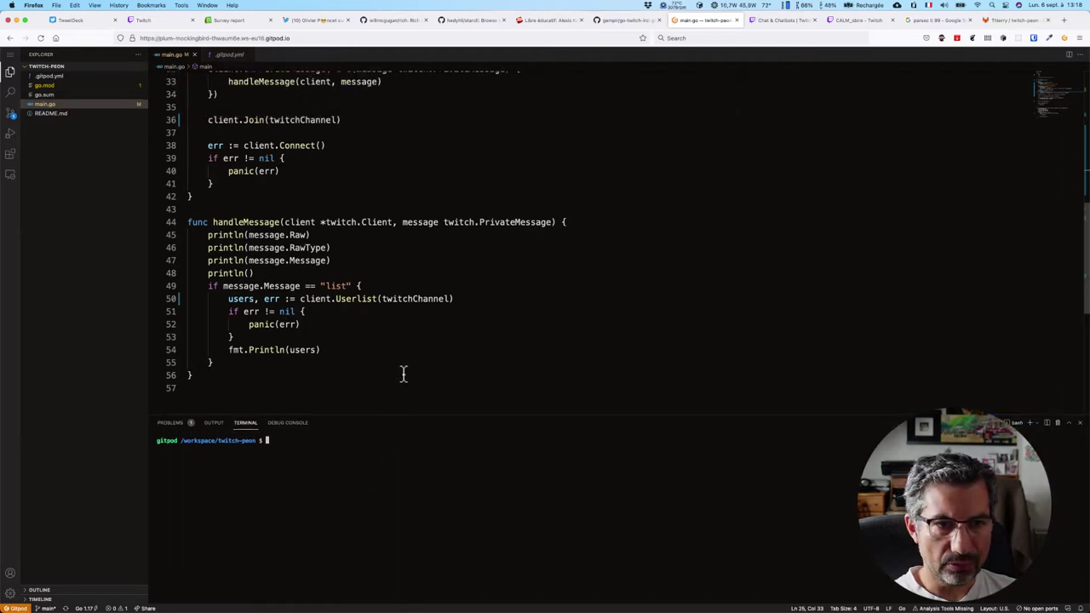
{"action": "scroll", "coordinate": [404, 375], "scroll_direction": "up", "scroll_amount": 12}
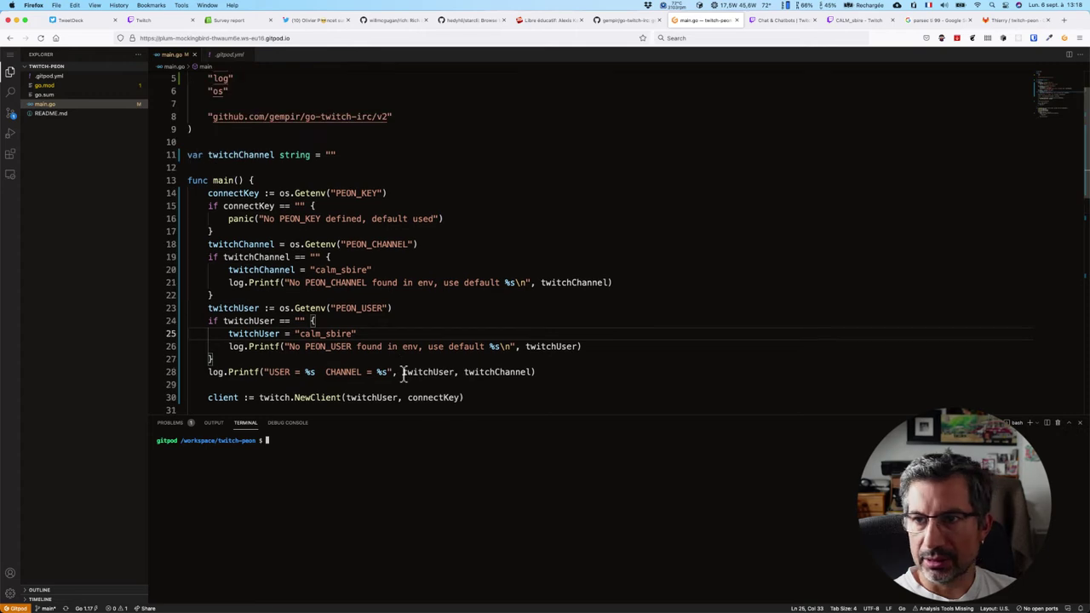
{"action": "key", "text": "super+Tab"}
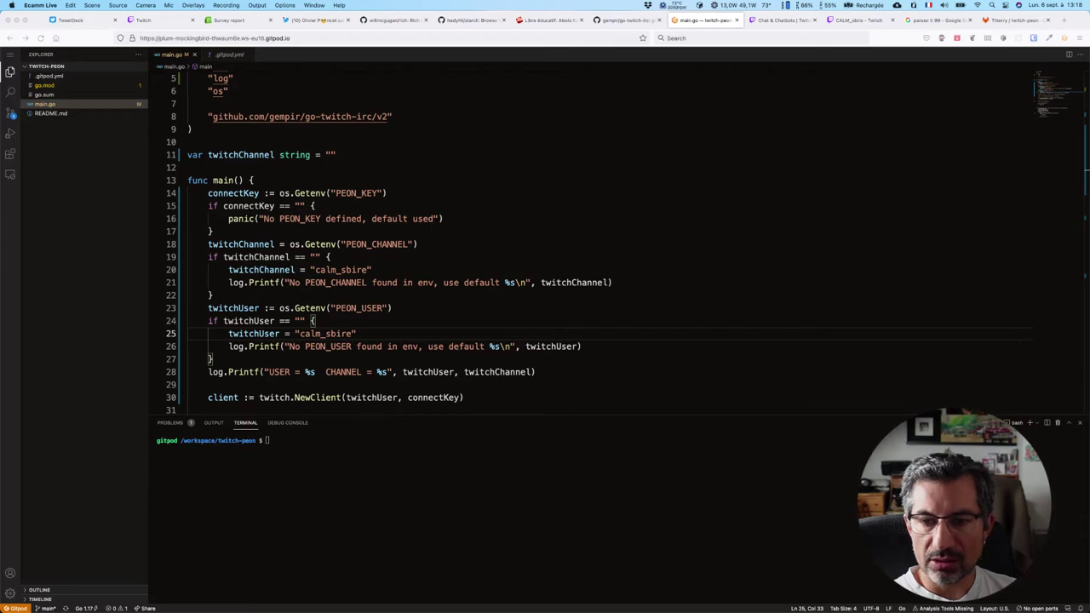
{"action": "left_click", "coordinate": [655, 543]}
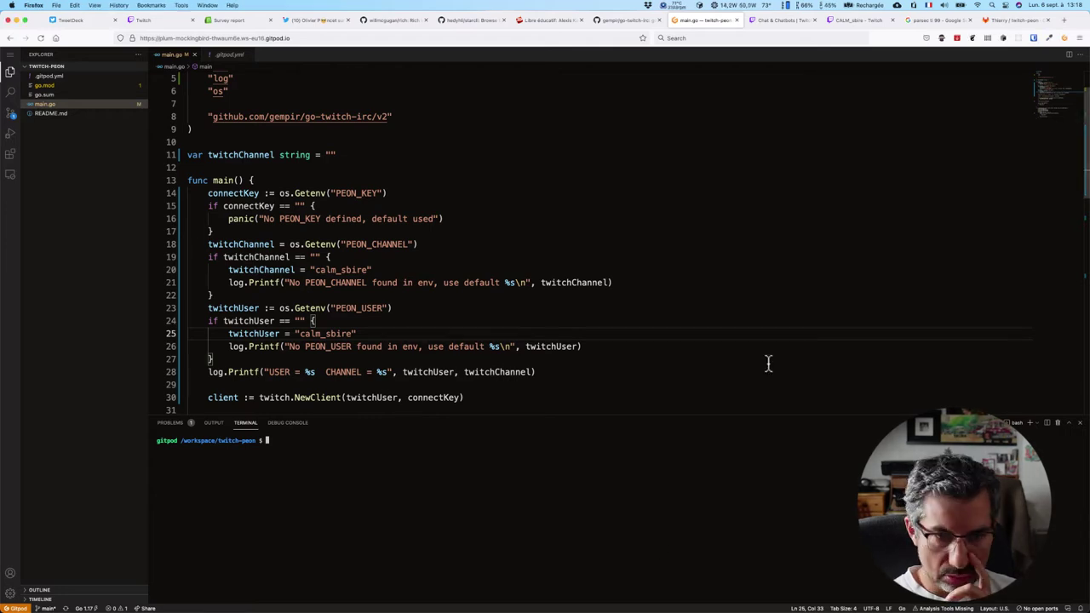